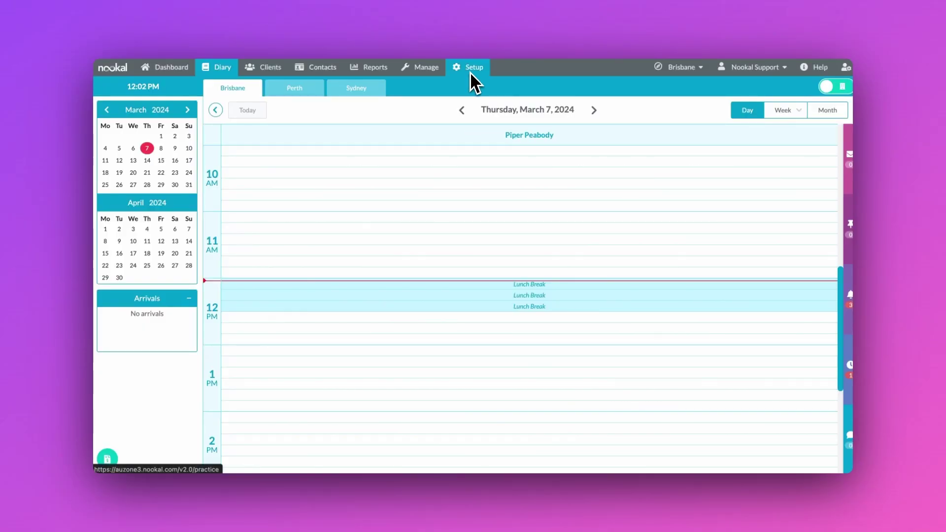
Go to Setup's Online Bookings - New extension and view its Inactive, then Active, location lists
left_click(469, 72)
scroll(461, 185, "down", 3)
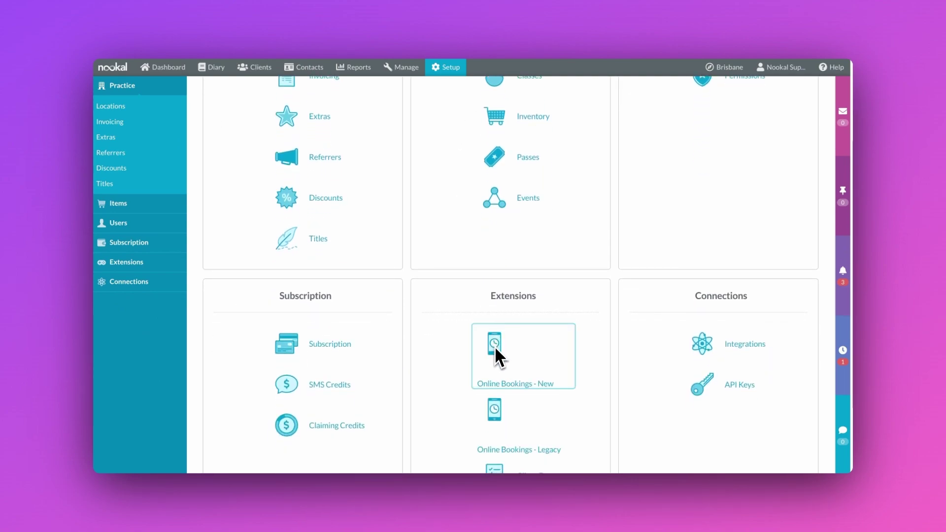
left_click(499, 359)
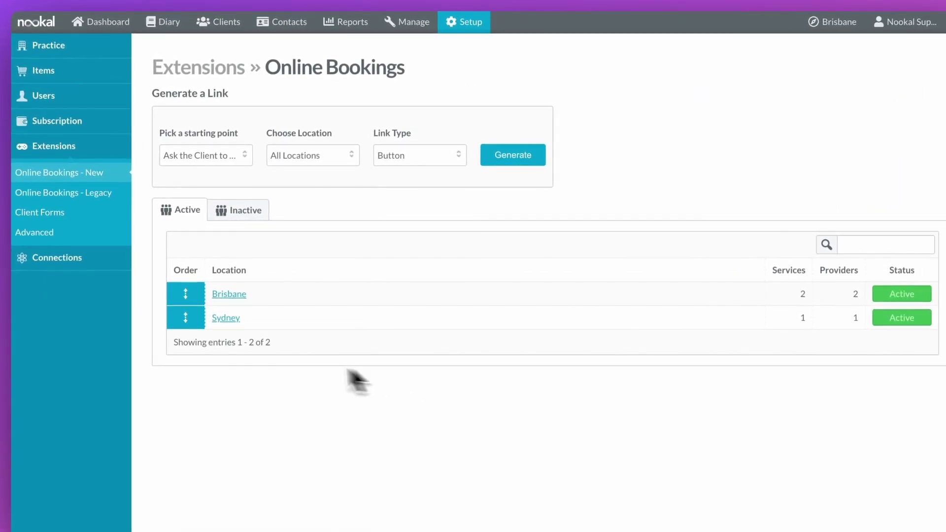
left_click(244, 220)
left_click(186, 211)
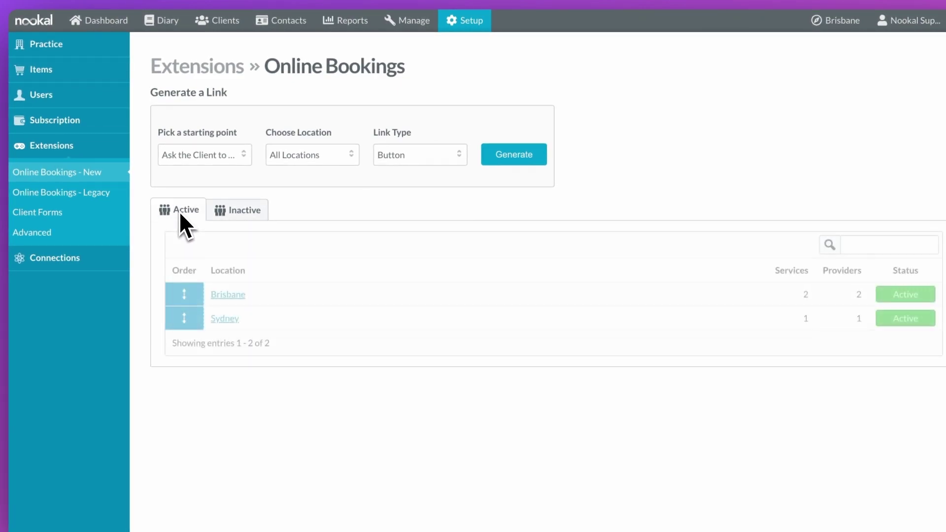
Rename the Brisbane location to 'Allied Health Clinic- Brisbane' and keep Confirmation Message Type as Email
left_click(225, 295)
left_click(247, 136)
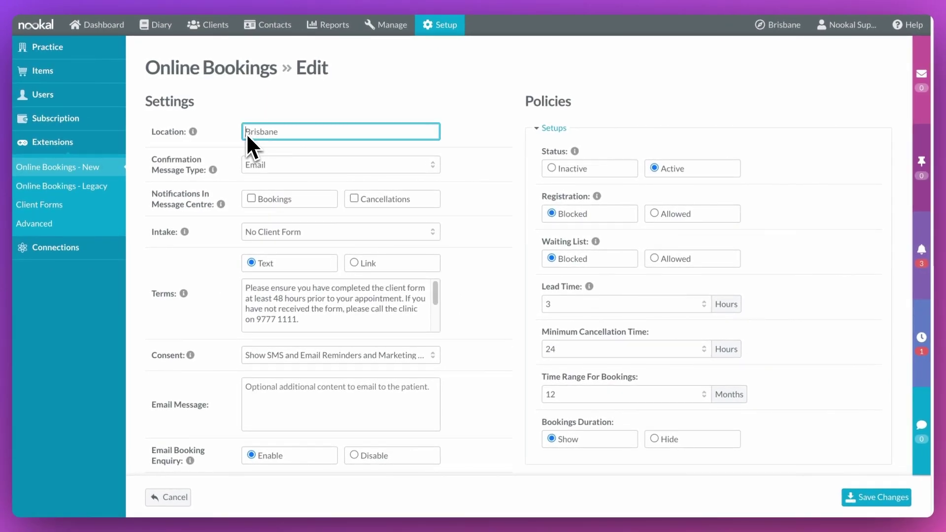
type("Allied Health Clinic-")
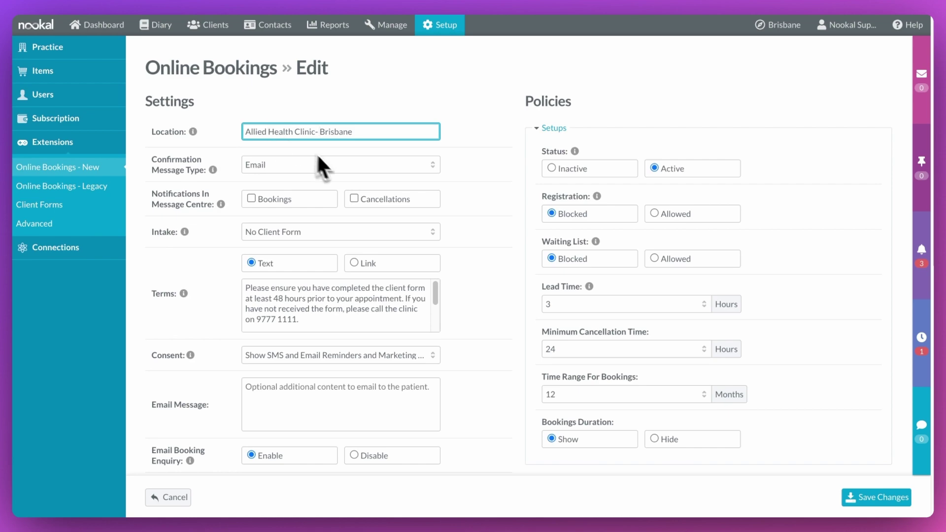
left_click(326, 166)
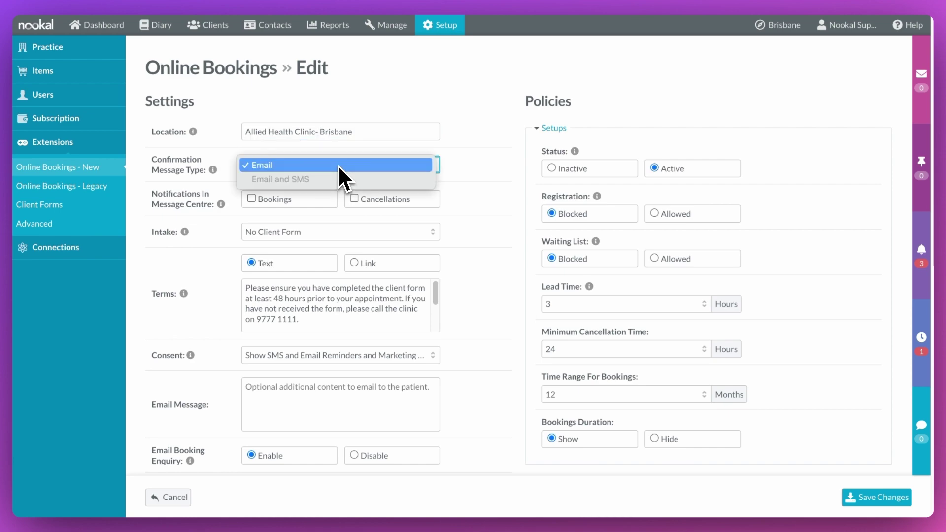
left_click(339, 168)
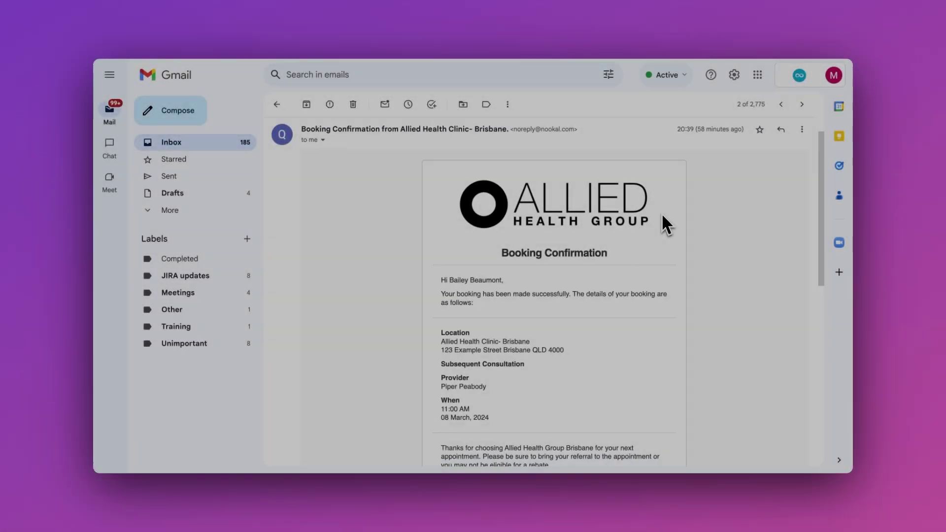
scroll(554, 320, "down", 3)
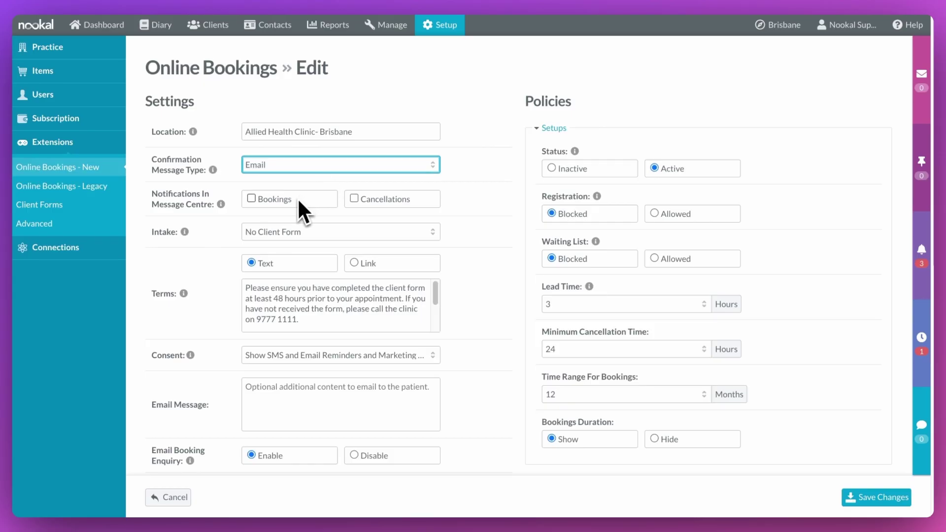
Enable Bookings and Cancellations notifications, previewing their details in the Notifications panel
left_click(295, 199)
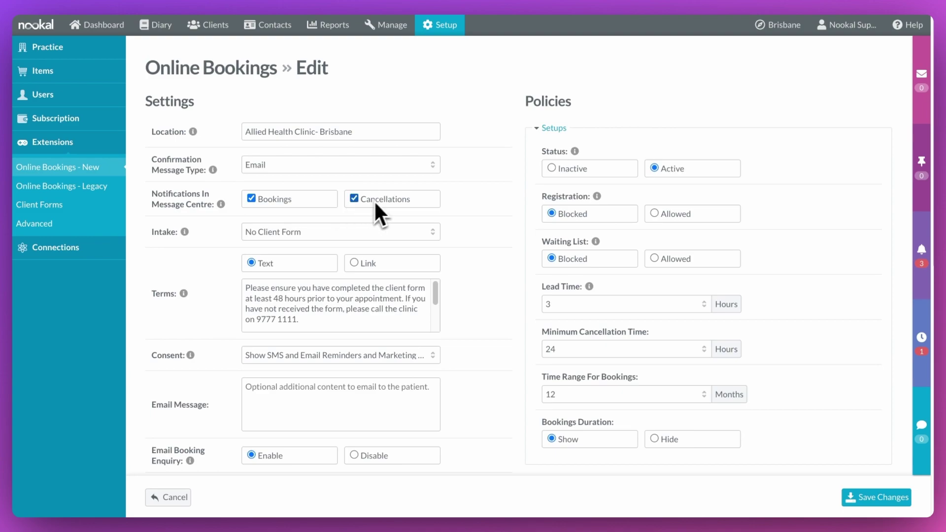
left_click(913, 252)
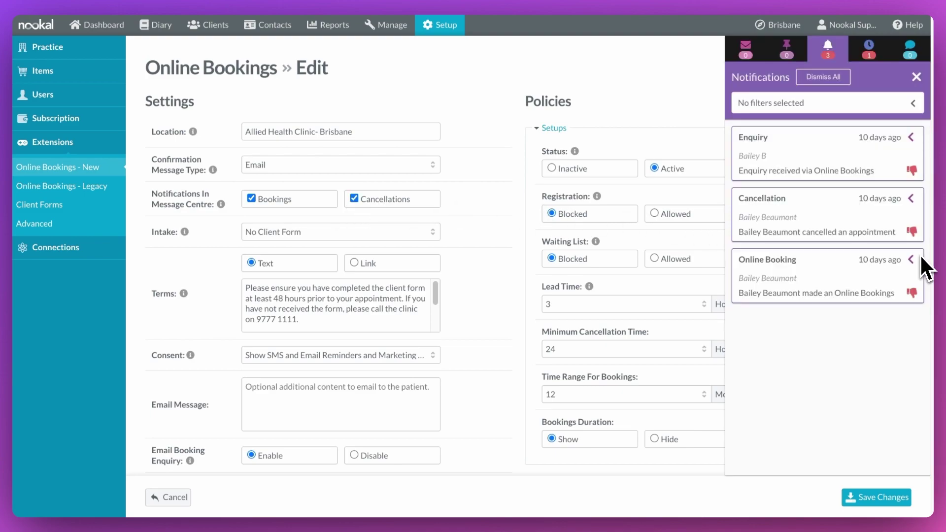
left_click(851, 275)
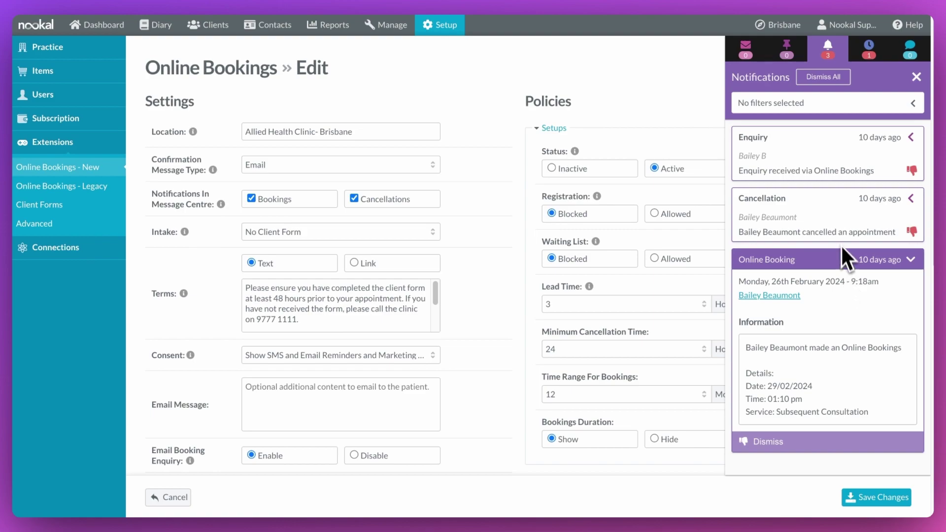
left_click(839, 226)
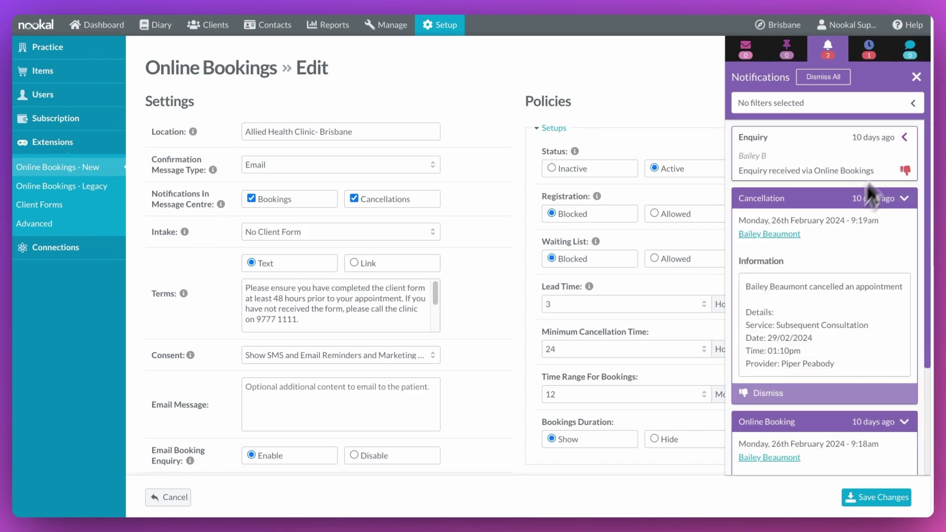
left_click(917, 78)
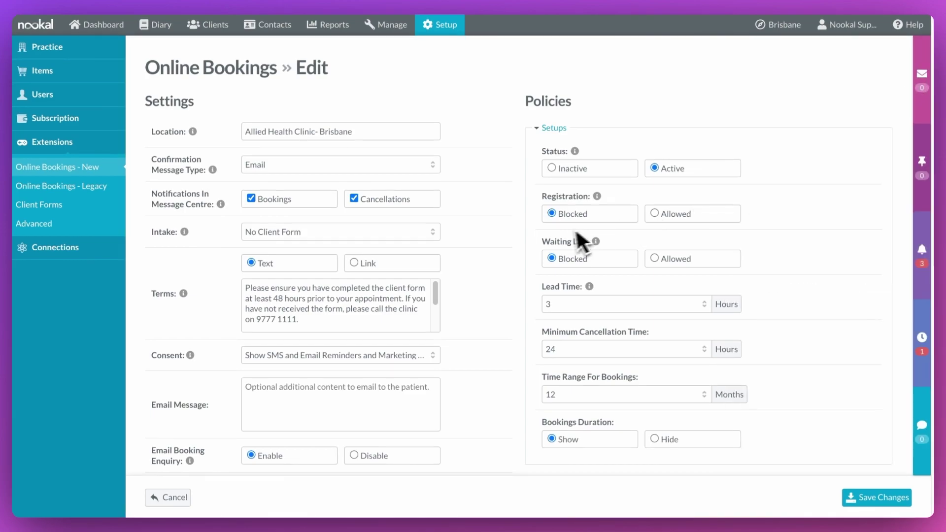
Review the Intake form and Terms options, trying an external link before keeping plain-text terms
left_click(433, 233)
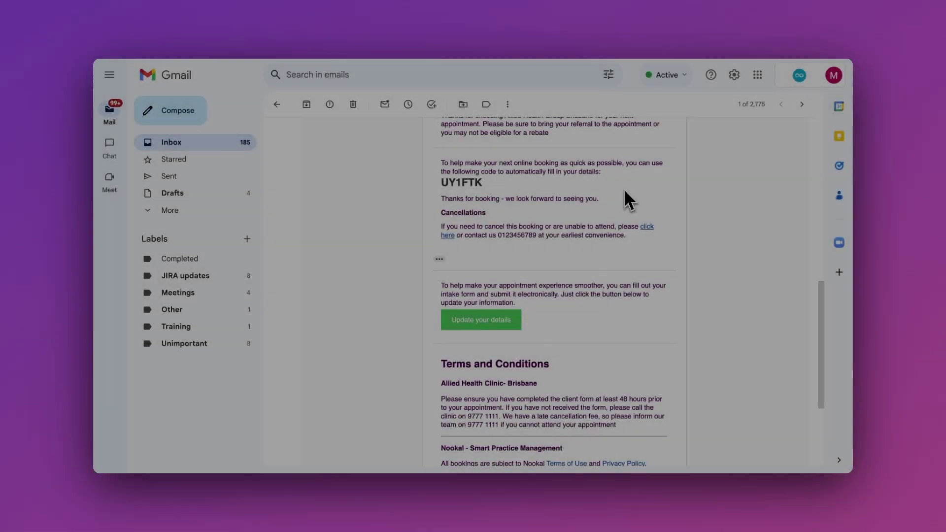
scroll(626, 195, "down", 5)
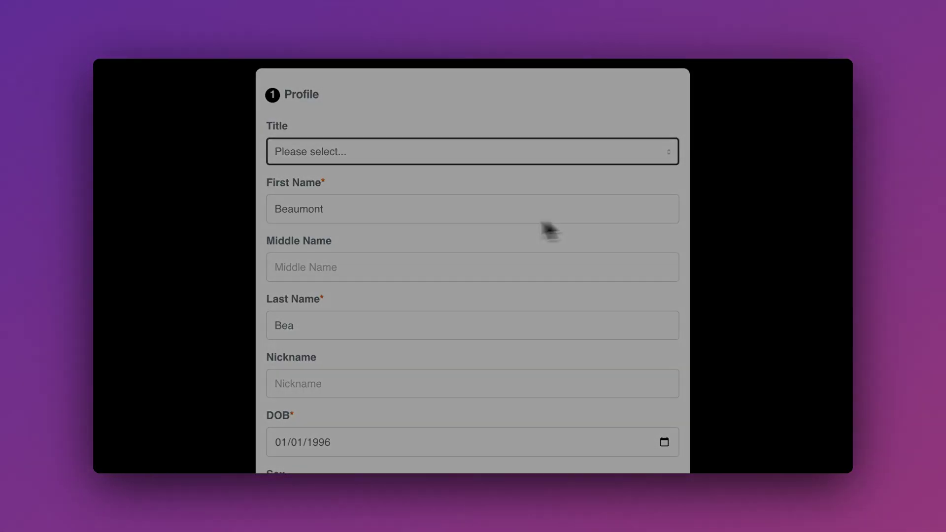
scroll(480, 228, "down", 3)
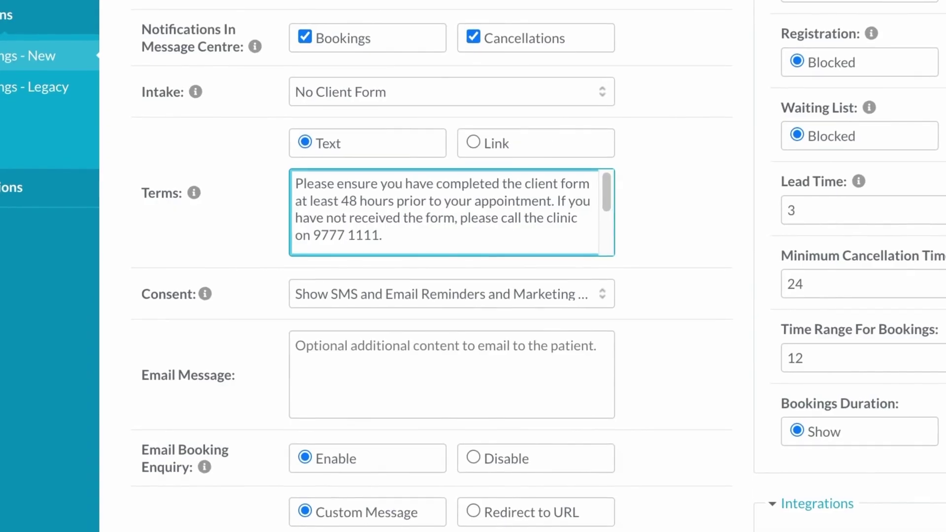
left_click(533, 151)
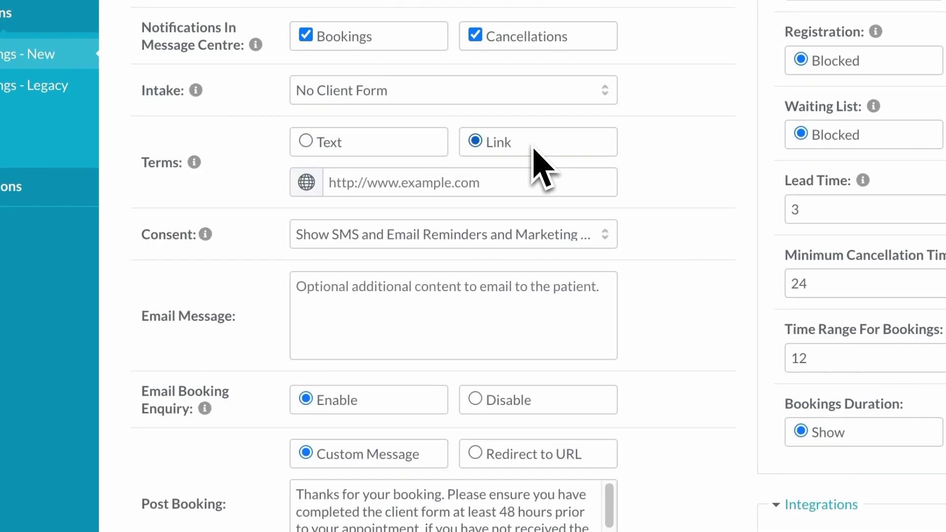
left_click(405, 146)
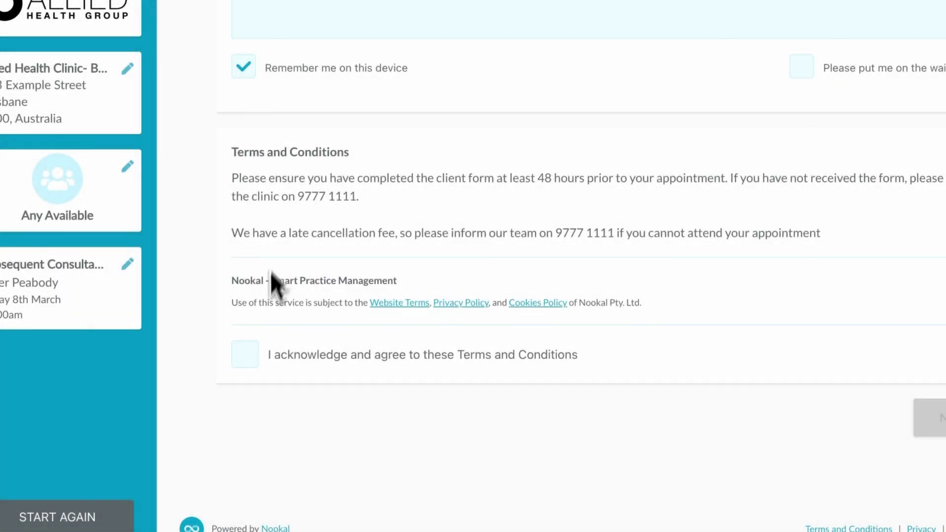
left_click(247, 354)
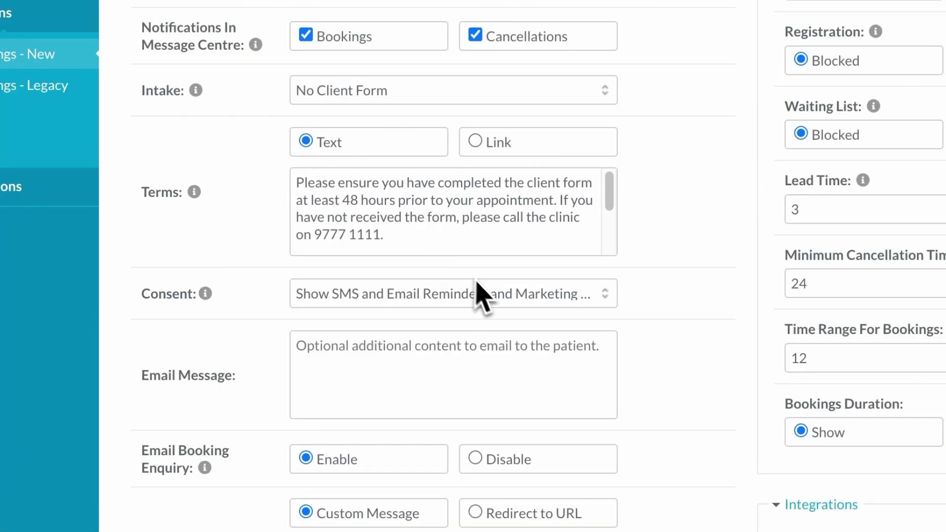
Set Consent to Don't show Reminders and Marketing consent fields and paste the referral email message
left_click(478, 295)
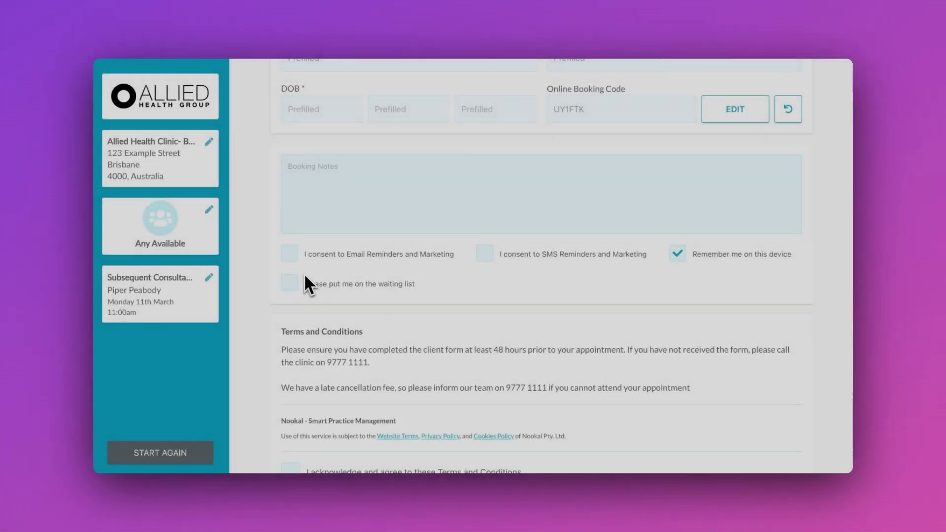
left_click(290, 253)
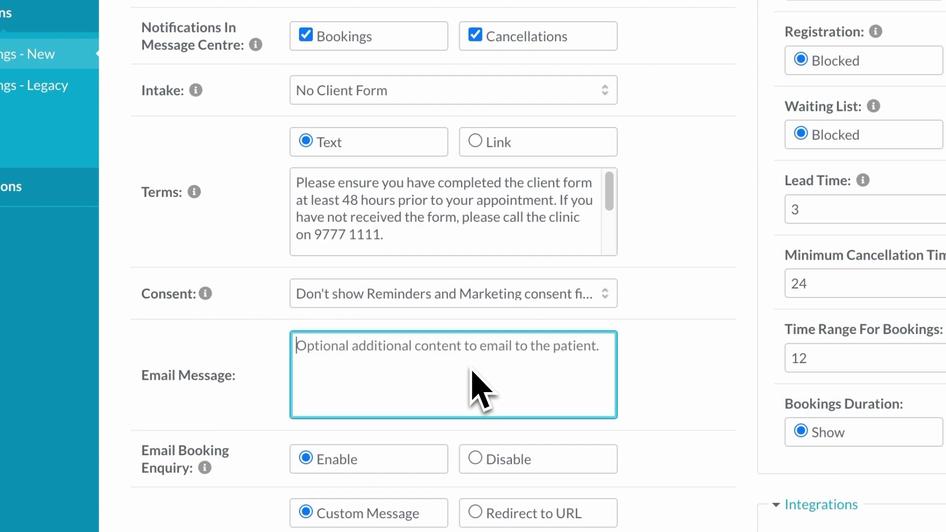
type("Thanks for choosing Allied Health Group Brisbane for your next appointment. Please be sure to bring your referral to the appointment or you may not be eligible for a rebate")
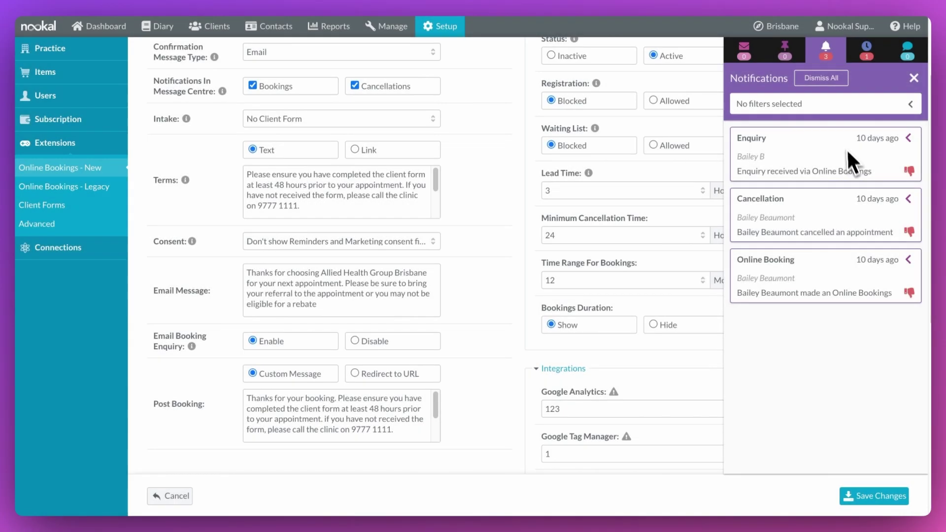
Expand the Enquiry notification details, then close the Notifications panel back to Online Bookings » Edit
left_click(844, 137)
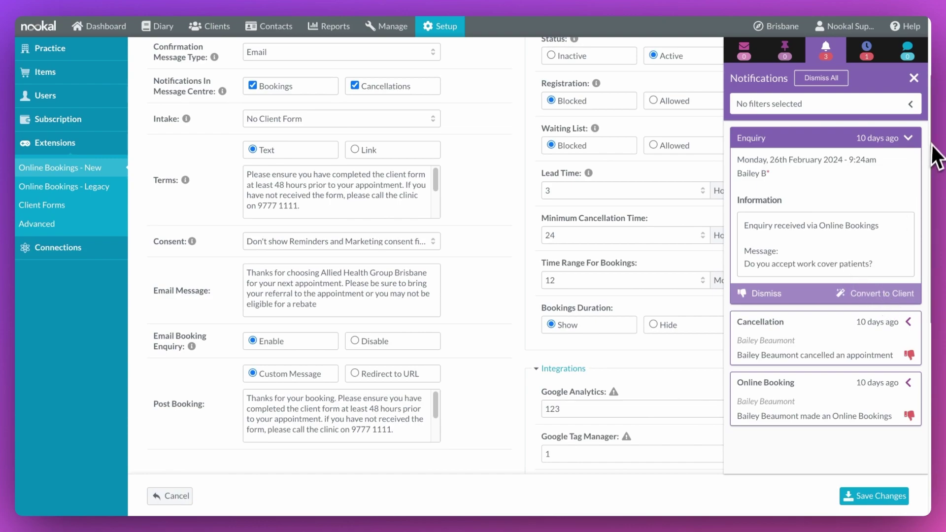
left_click(914, 79)
scroll(439, 354, "down", 3)
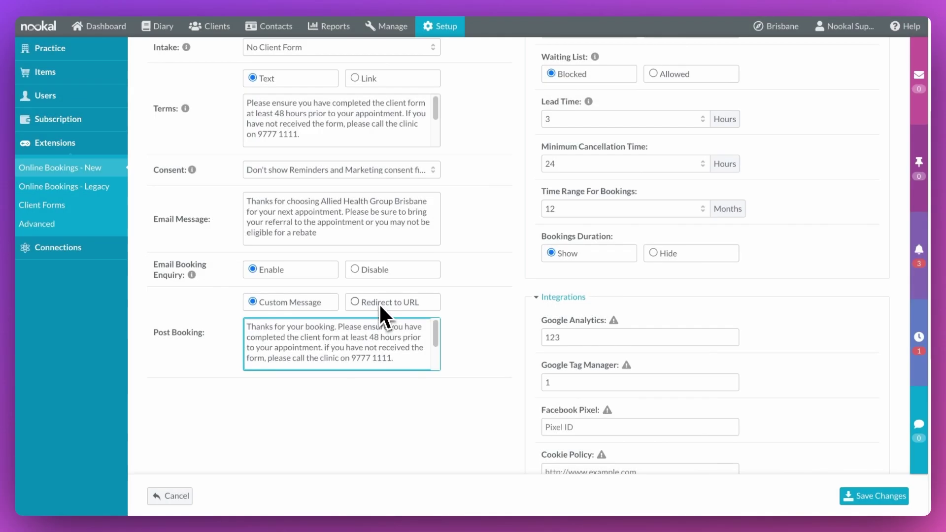
left_click(380, 302)
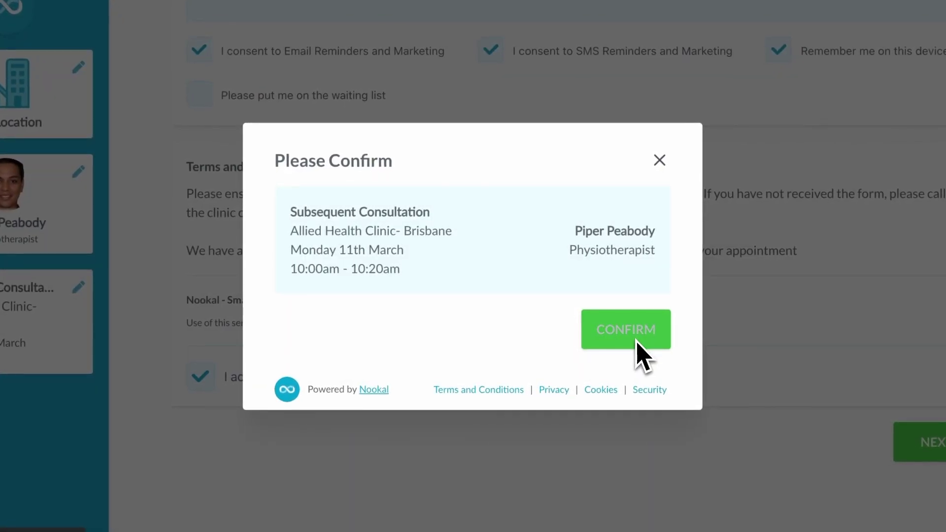
left_click(638, 345)
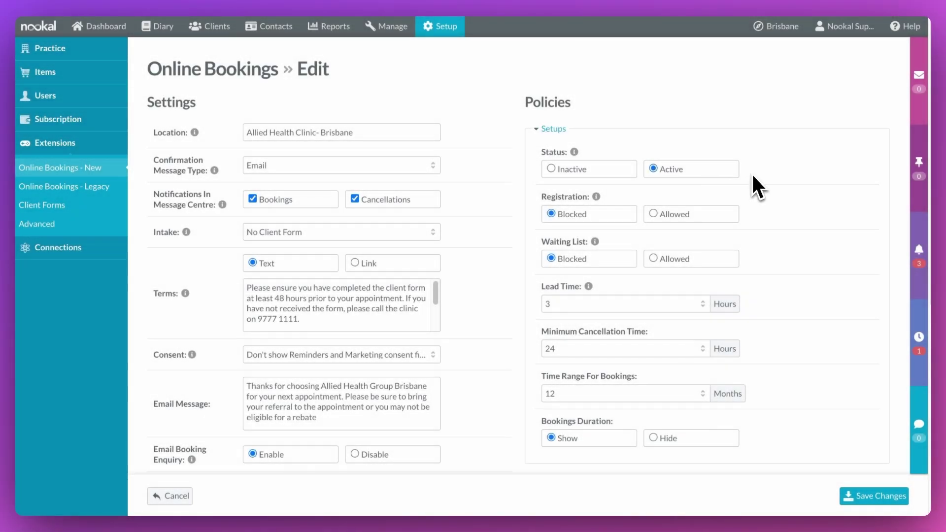
Allow registration and waiting list, with lead time 12, cancellation 72, range 6 months, durations hidden
mouse_move(600, 203)
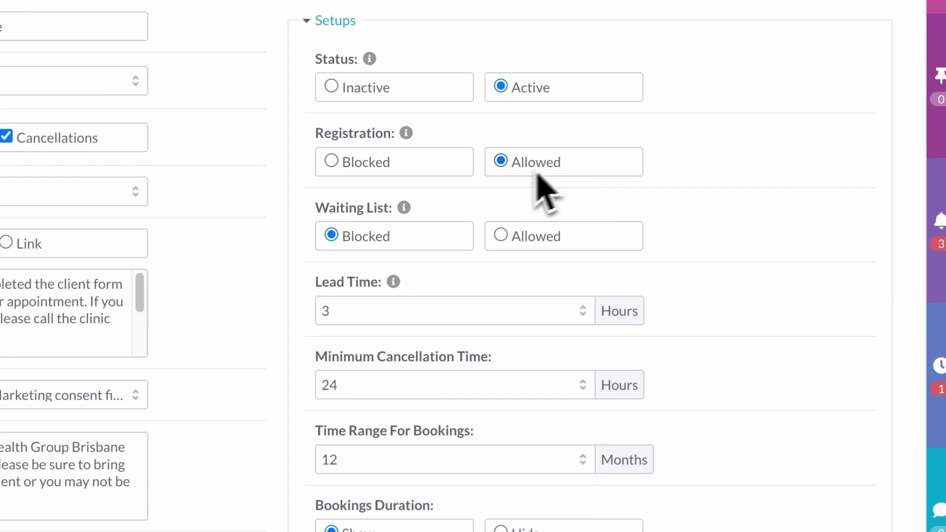
mouse_move(421, 212)
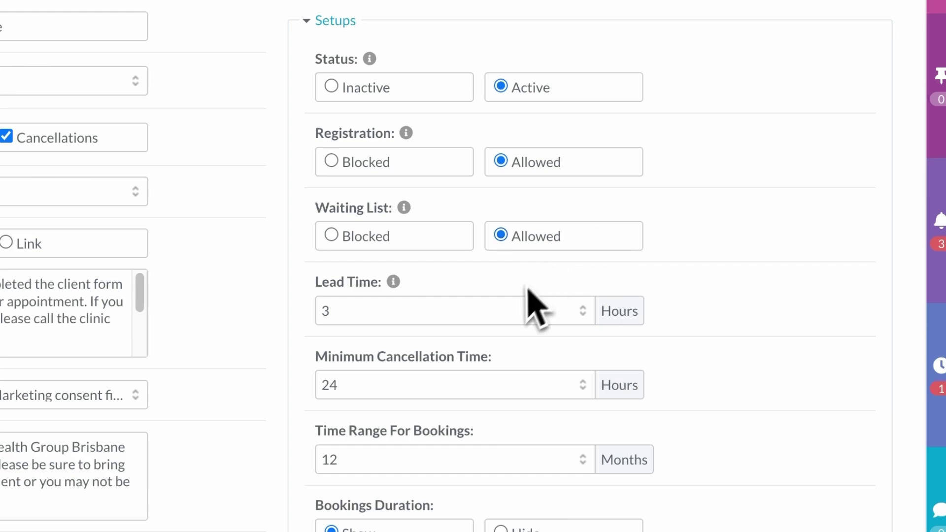
left_click(510, 316)
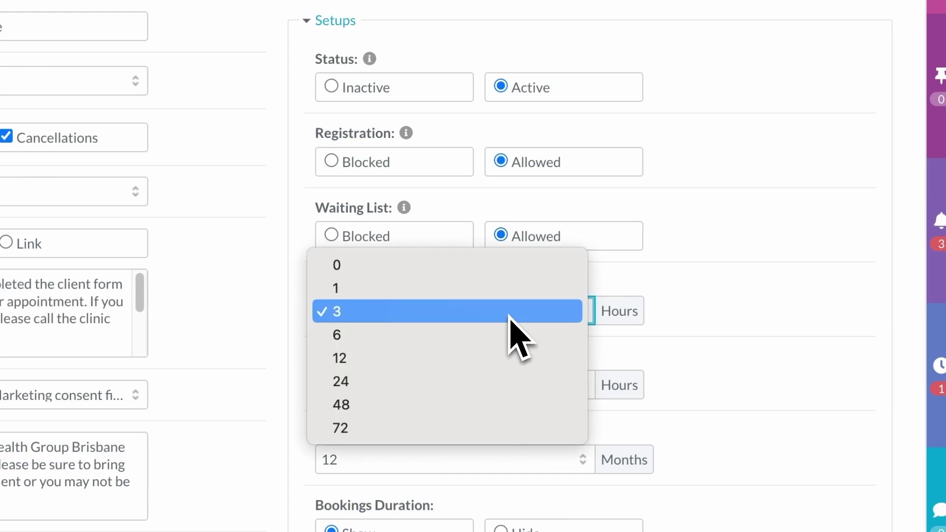
left_click(507, 358)
left_click(506, 390)
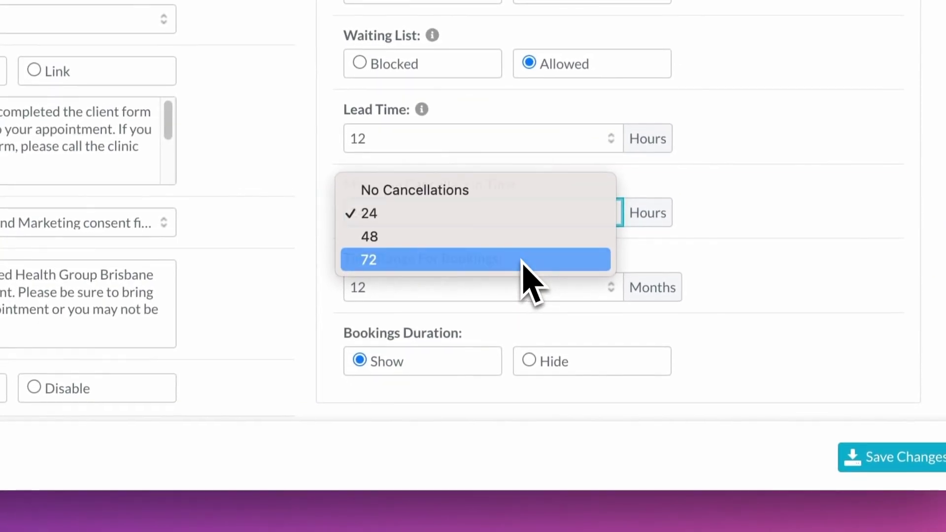
left_click(493, 434)
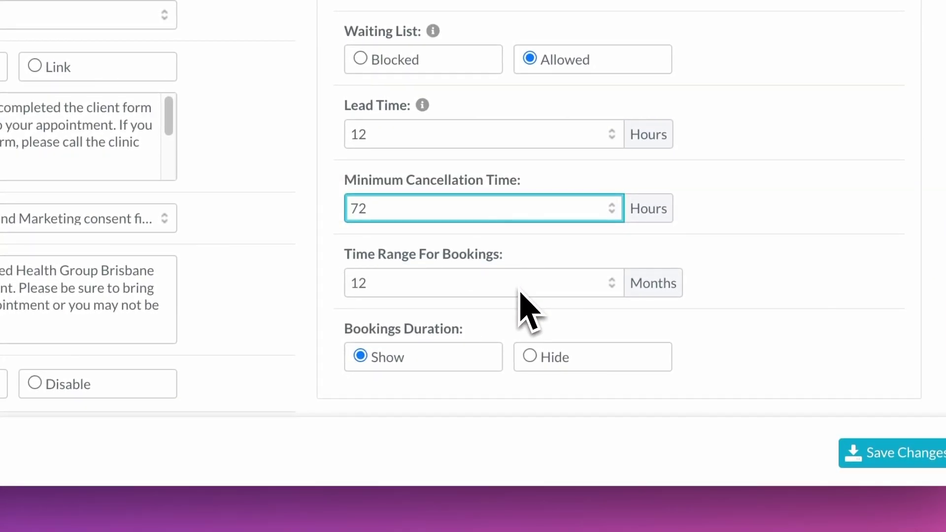
left_click(520, 292)
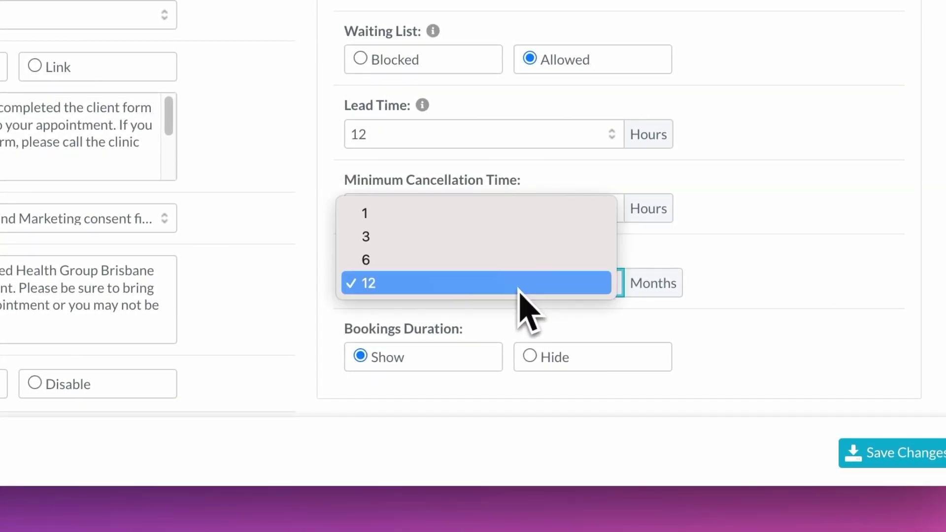
left_click(505, 265)
scroll(506, 317, "down", 3)
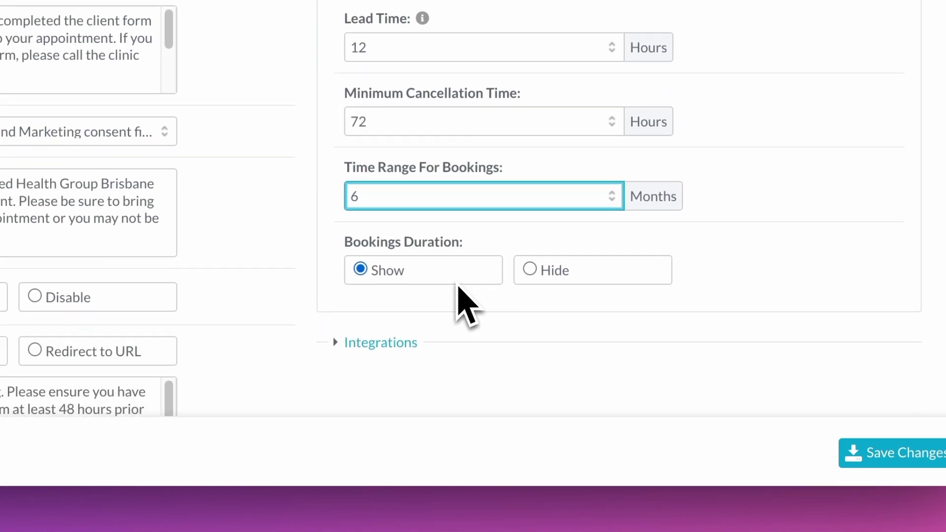
left_click(540, 283)
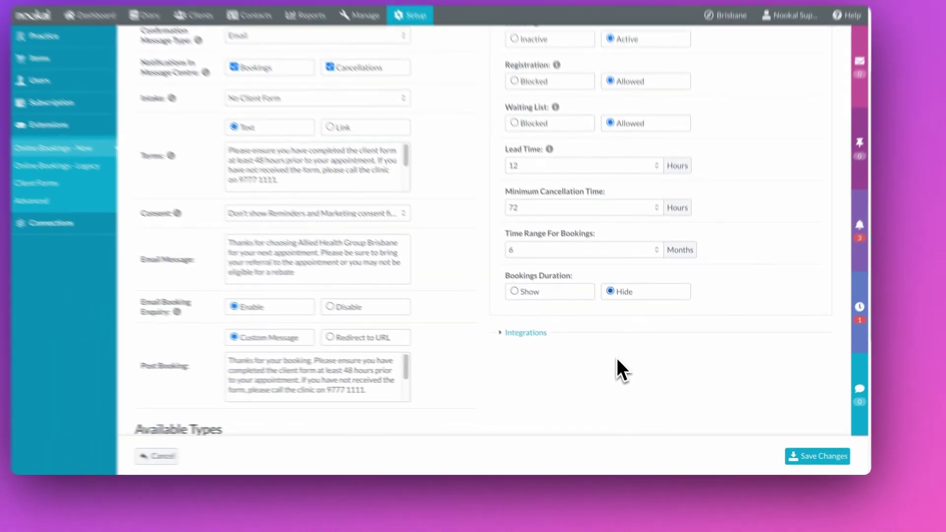
For the first provider, untick Subsequent Consultation, tick Complex Service, Group Therapy and Group Exercise Sessions
scroll(629, 374, "down", 3)
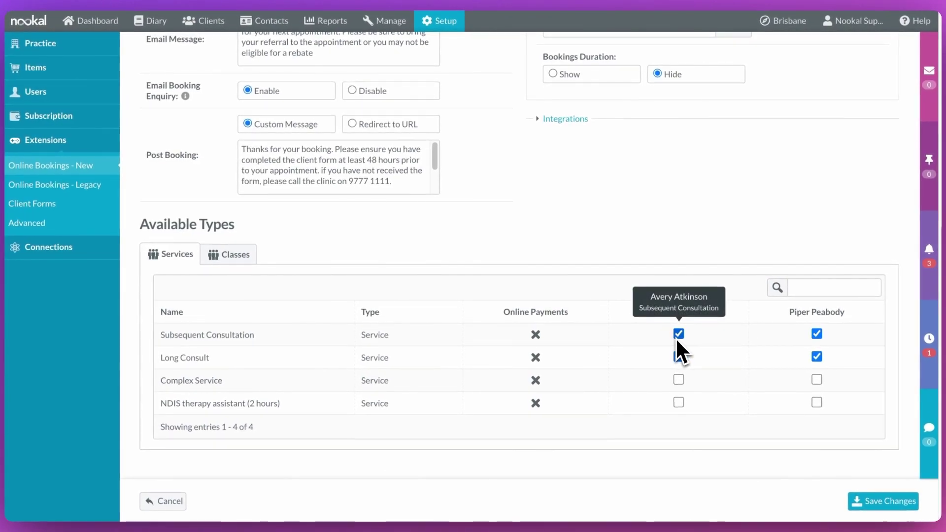
left_click(676, 336)
left_click(679, 380)
left_click(679, 403)
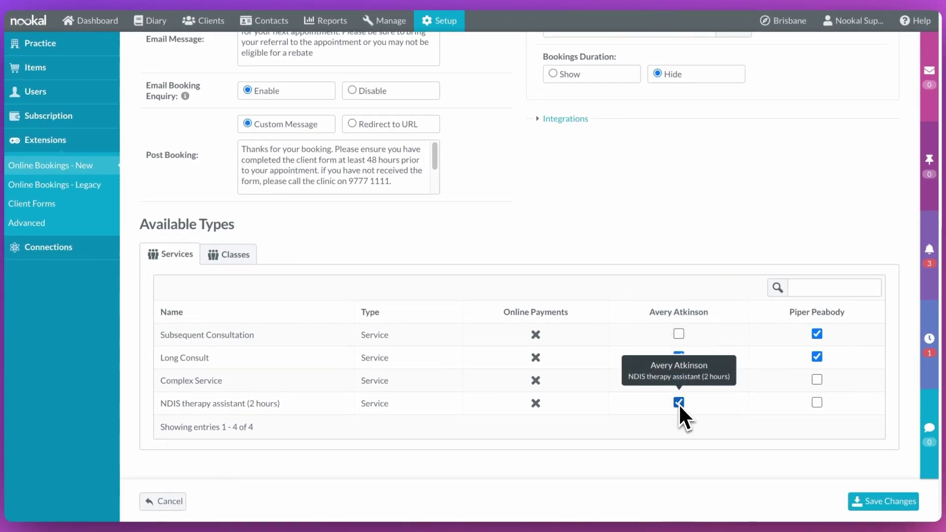
left_click(678, 403)
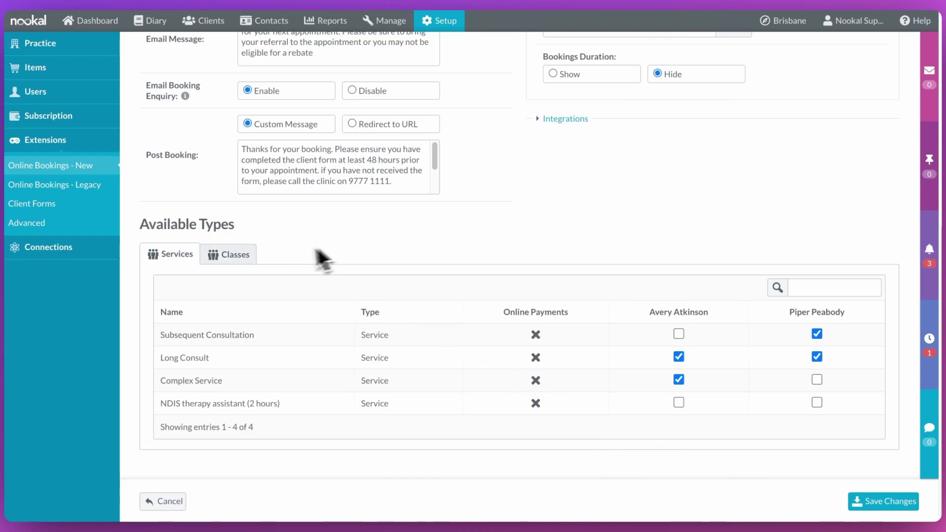
left_click(242, 254)
left_click(666, 380)
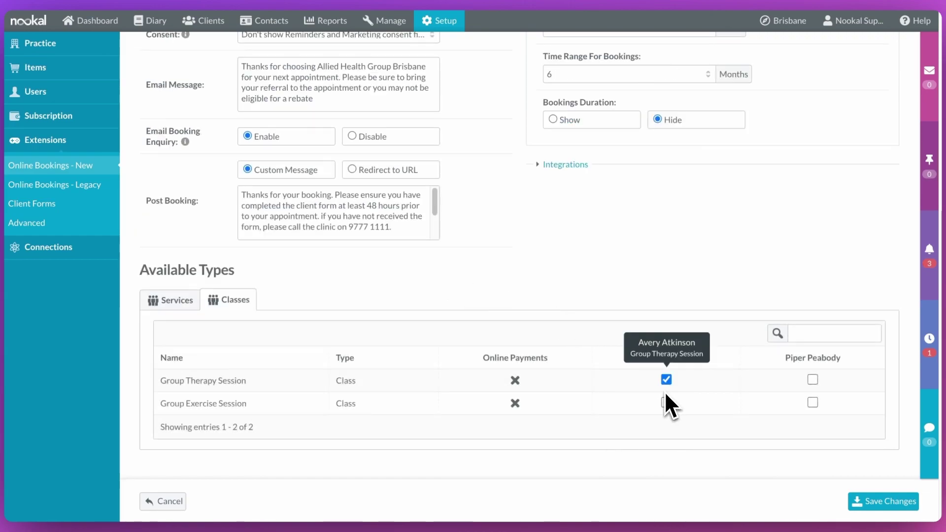
left_click(665, 403)
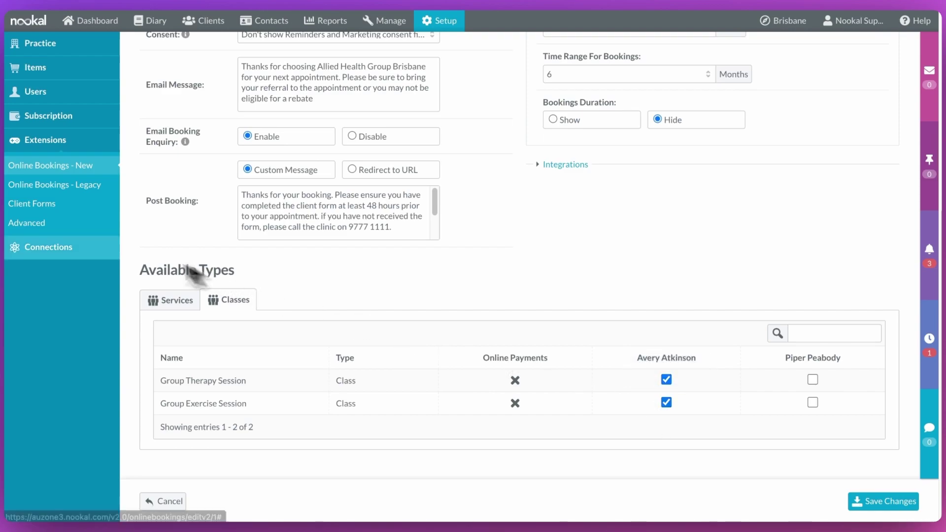
left_click(164, 299)
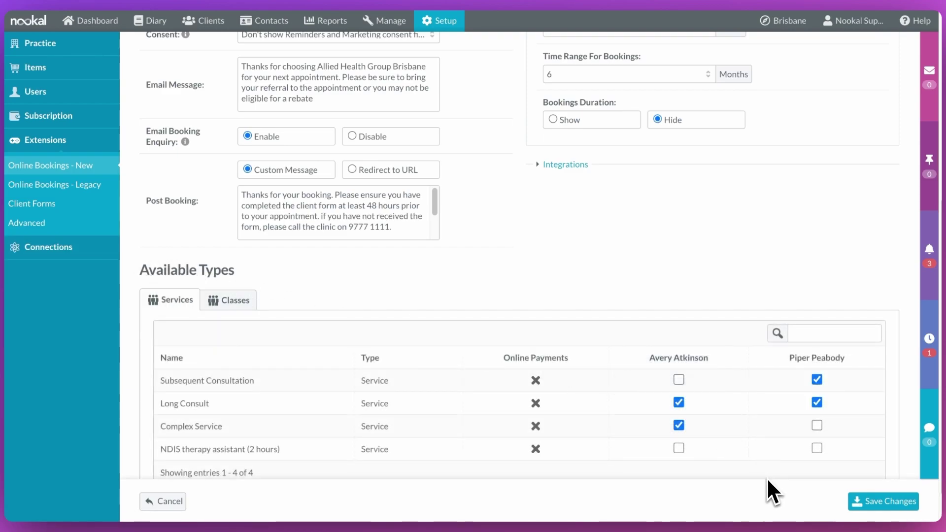
scroll(767, 486, "down", 2)
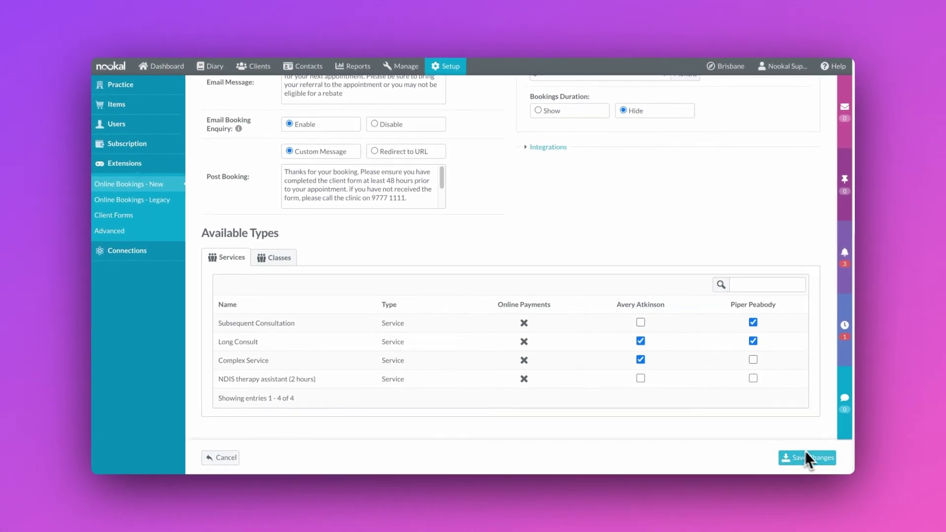
Save the Brisbane online-booking changes with Save Changes
left_click(820, 467)
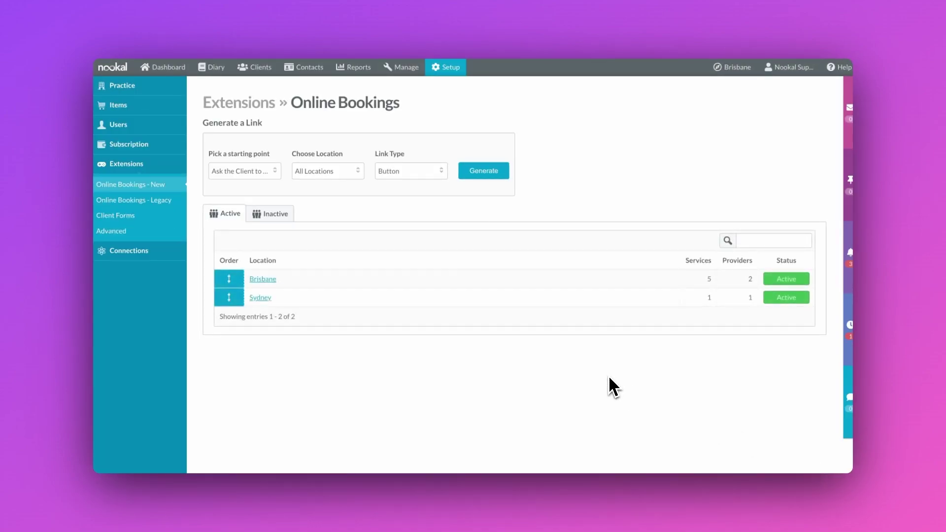